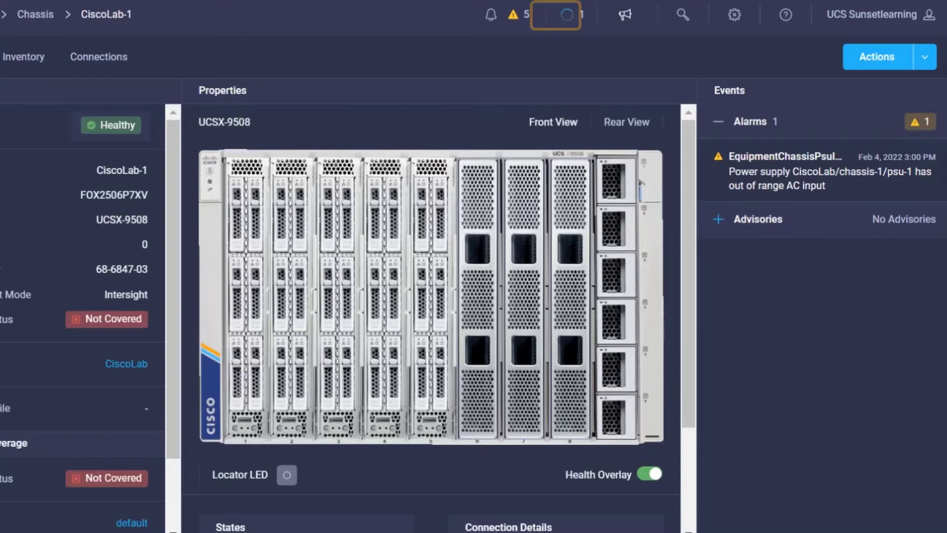
# - Show the active requests list with the CiscoLab-1-6 Blade Discovery in progress
pyautogui.click(573, 16)
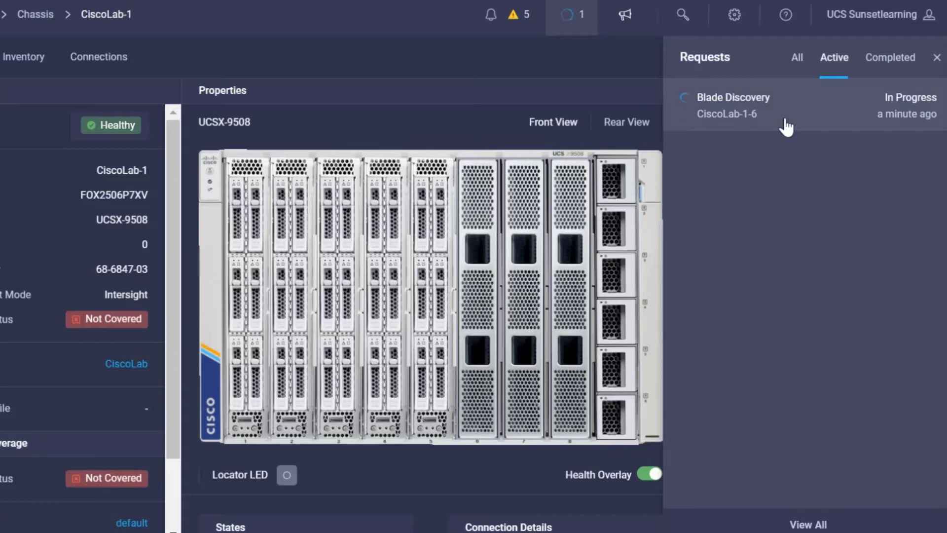
# - Show the CiscoLab-1-6 Blade Discovery execution flow, completed through server autoclaim
pyautogui.click(785, 111)
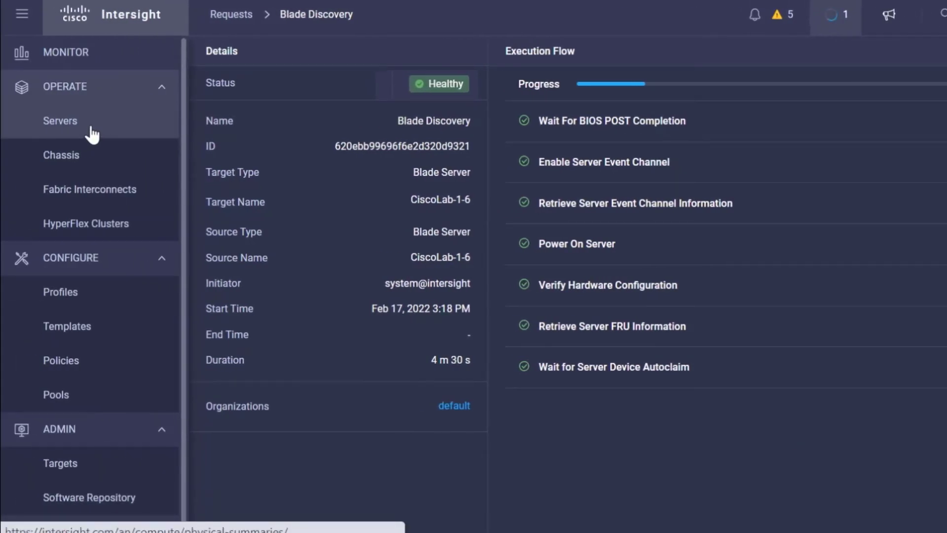
# - Open CiscoLab-1-6's inventory showing storage controllers, network adapters, memory and two Xeon Platinum 8368 CPUs
pyautogui.click(67, 136)
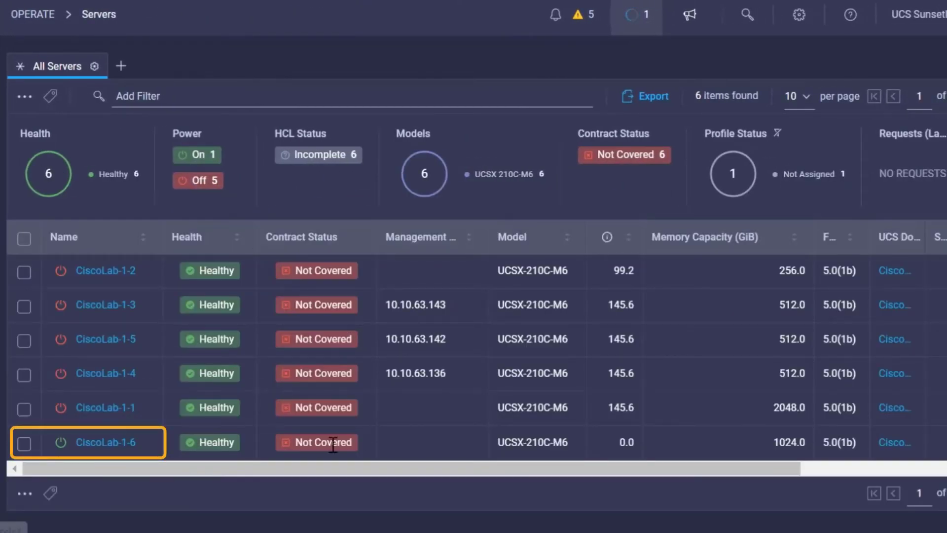
pyautogui.click(108, 443)
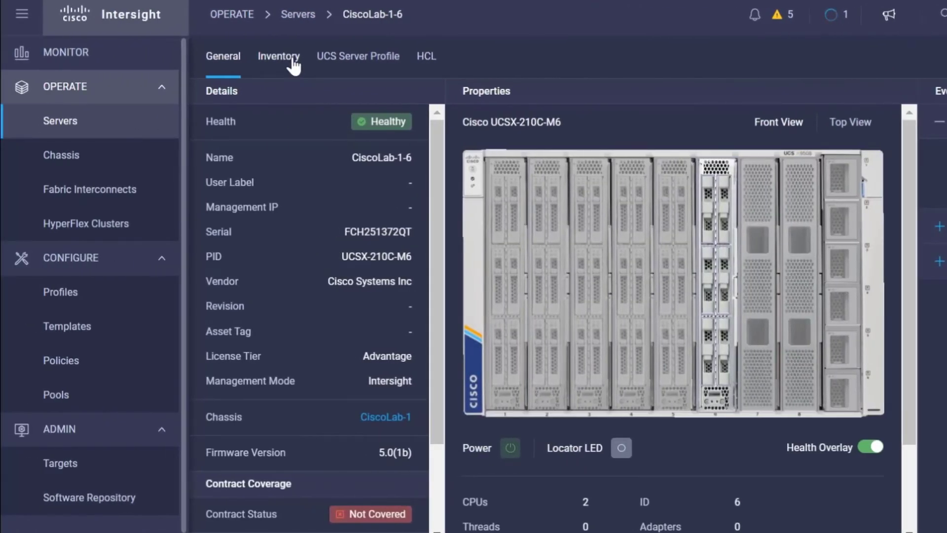
pyautogui.click(294, 65)
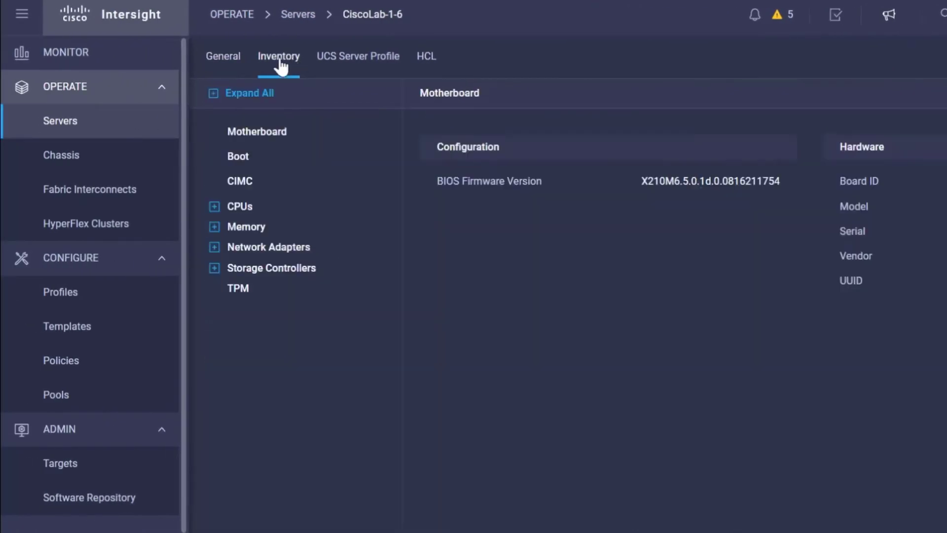
pyautogui.click(212, 268)
pyautogui.click(213, 251)
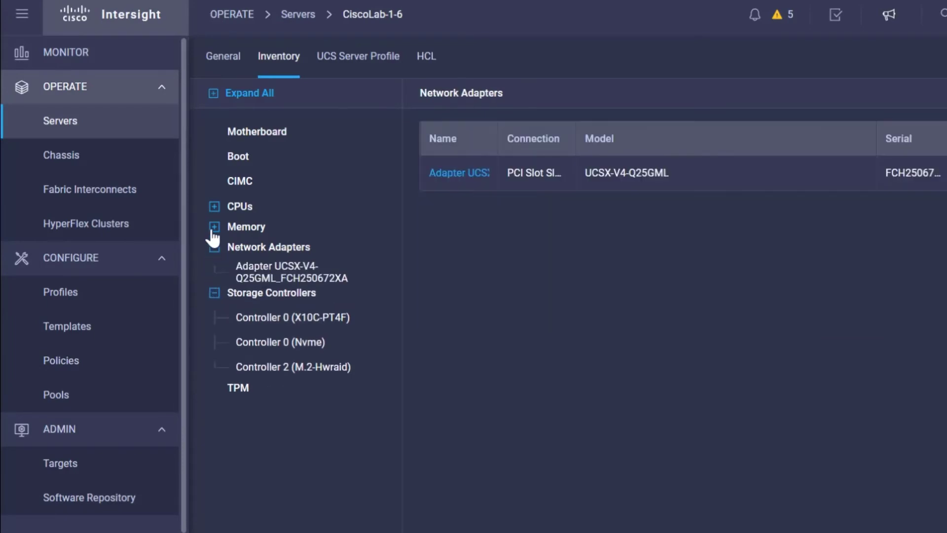
pyautogui.click(214, 227)
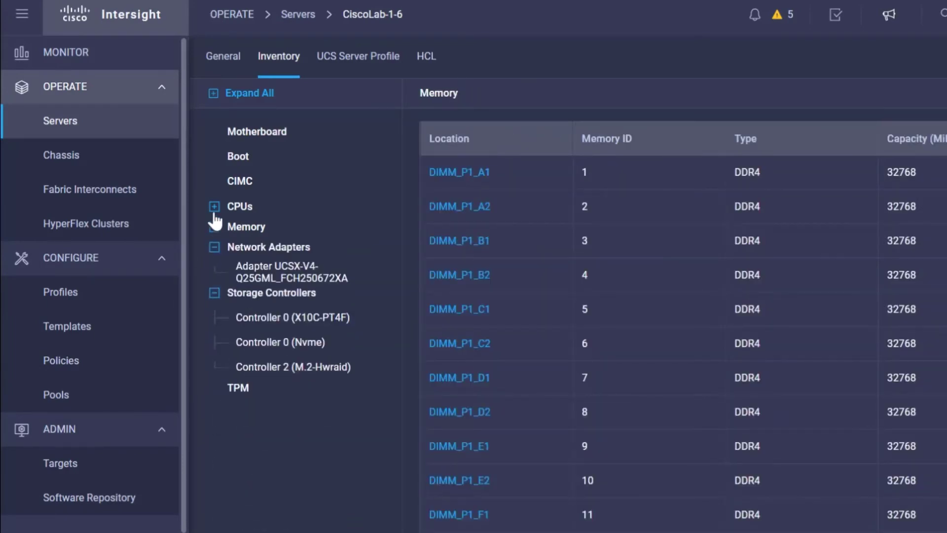
pyautogui.click(214, 209)
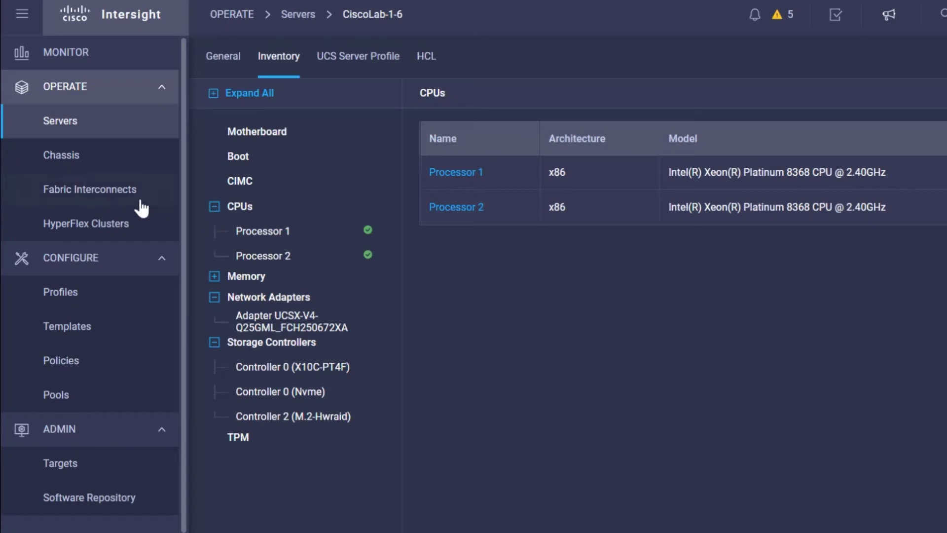
# - Open the CiscoLab-1 chassis inventory's Servers section, checking for CiscoLab-1-6 in slot 6
pyautogui.click(45, 172)
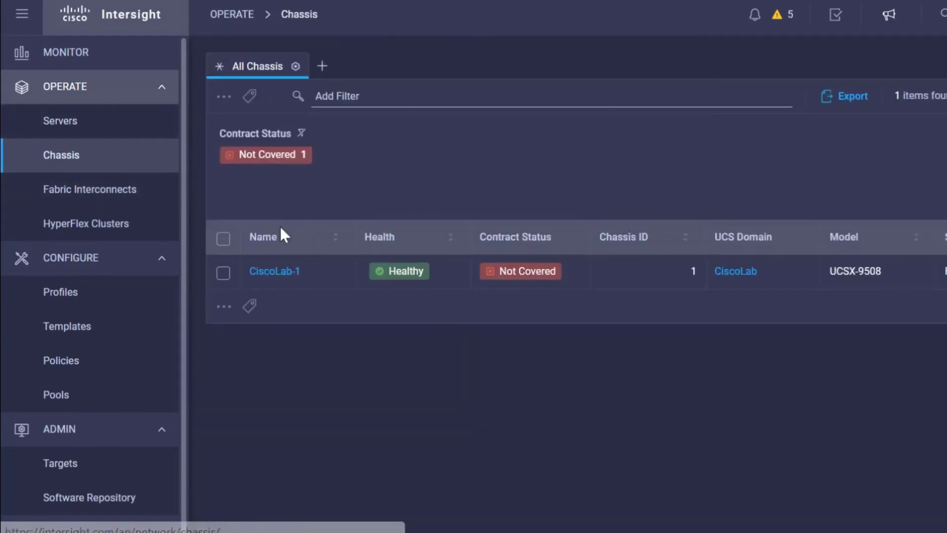
pyautogui.click(274, 271)
pyautogui.click(287, 58)
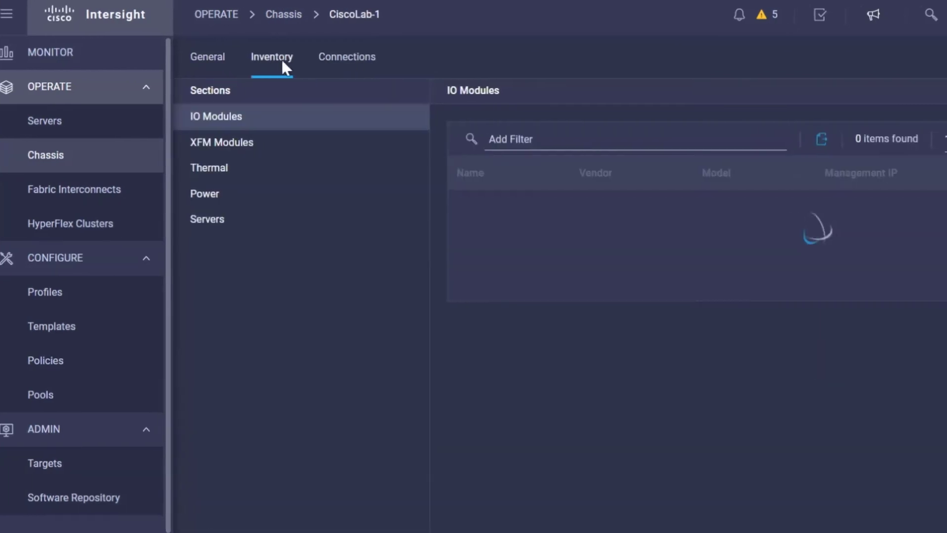
pyautogui.click(28, 219)
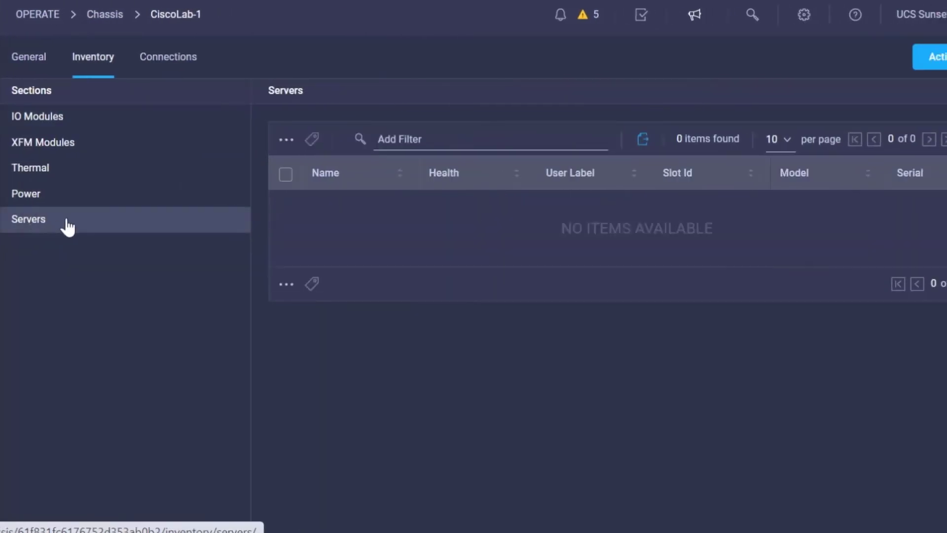